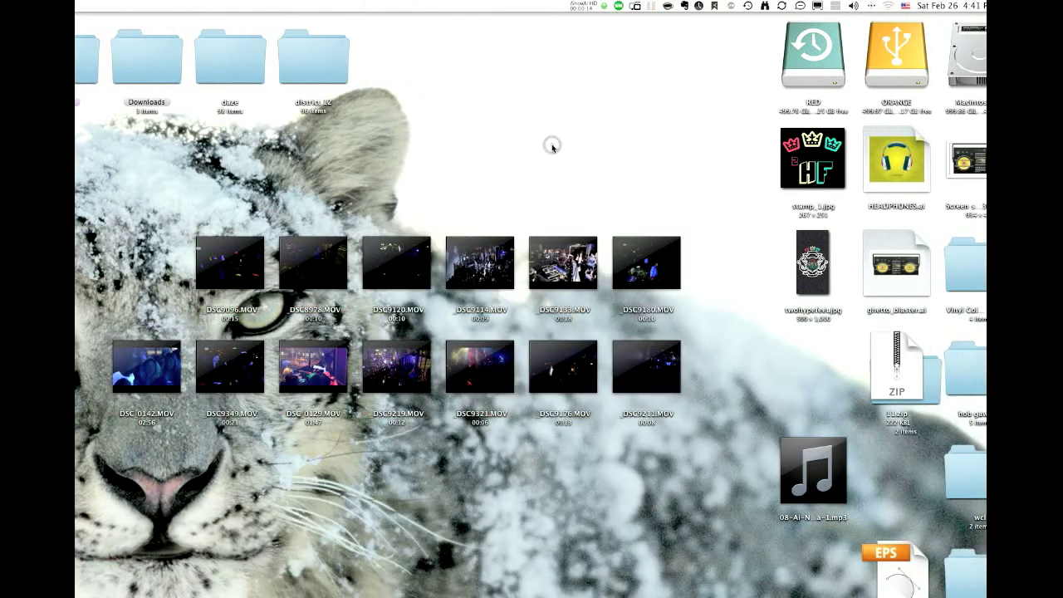
Step: Deselect the desktop movie files and launch Lightroom 3 with its Import dialog
{"action": "left_click", "coordinate": [695, 148]}
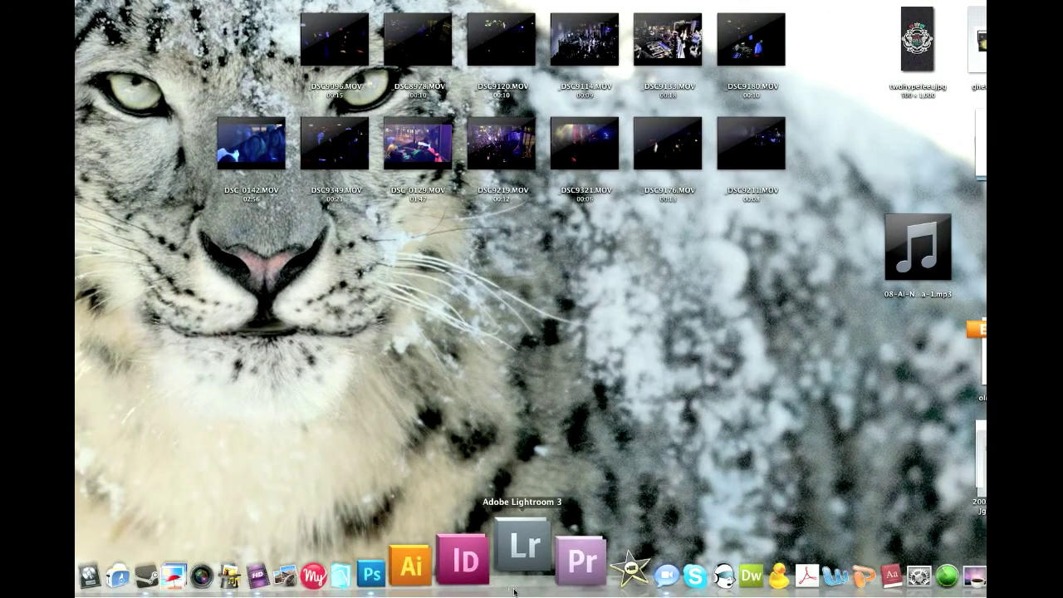
{"action": "left_click", "coordinate": [516, 573]}
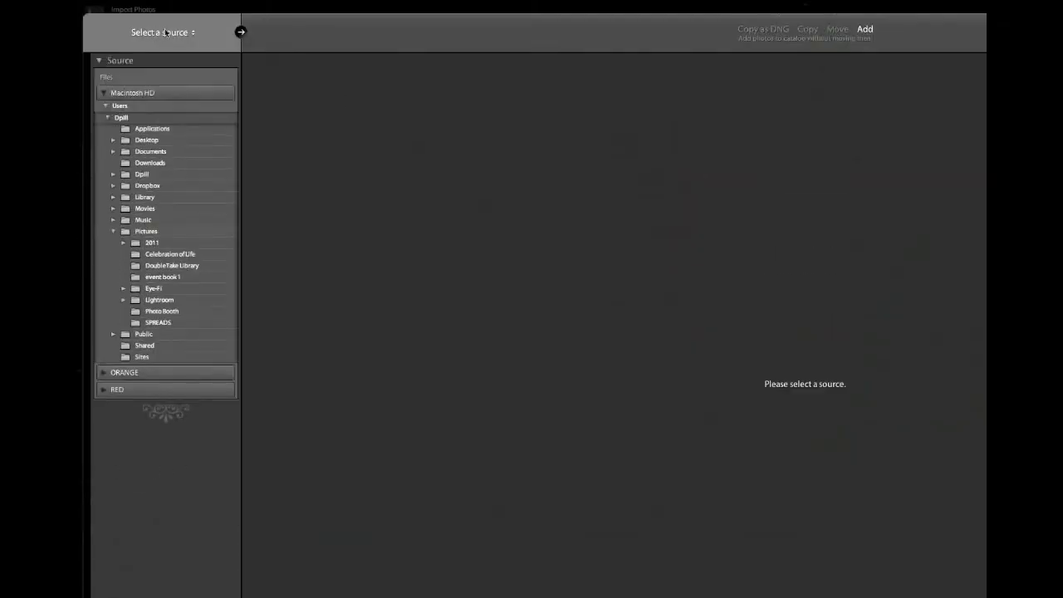
Step: Choose the NIKON D7000 card as the import source
{"action": "left_click", "coordinate": [165, 32]}
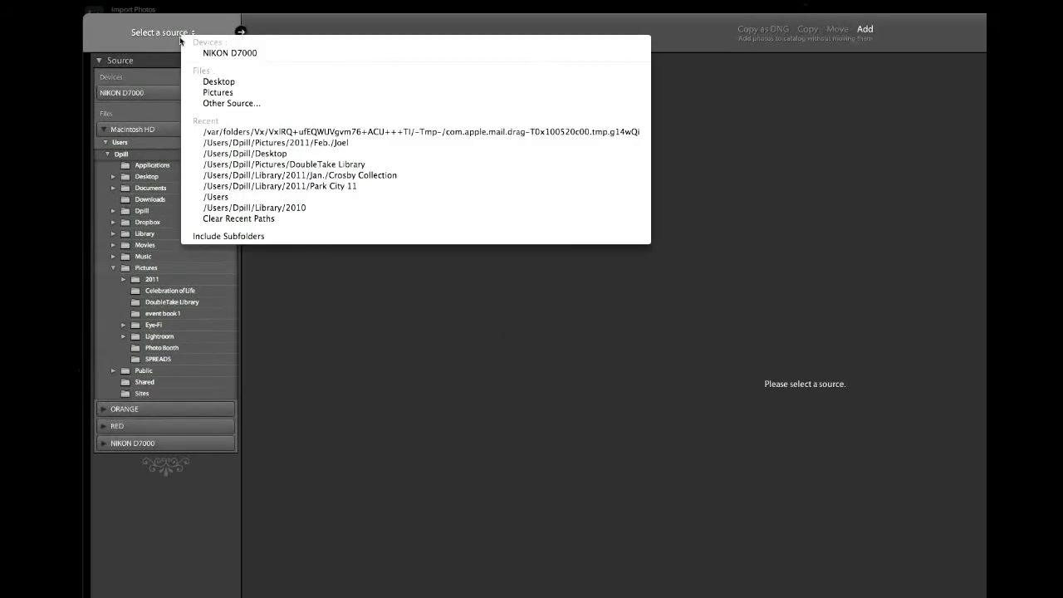
{"action": "left_click", "coordinate": [230, 53]}
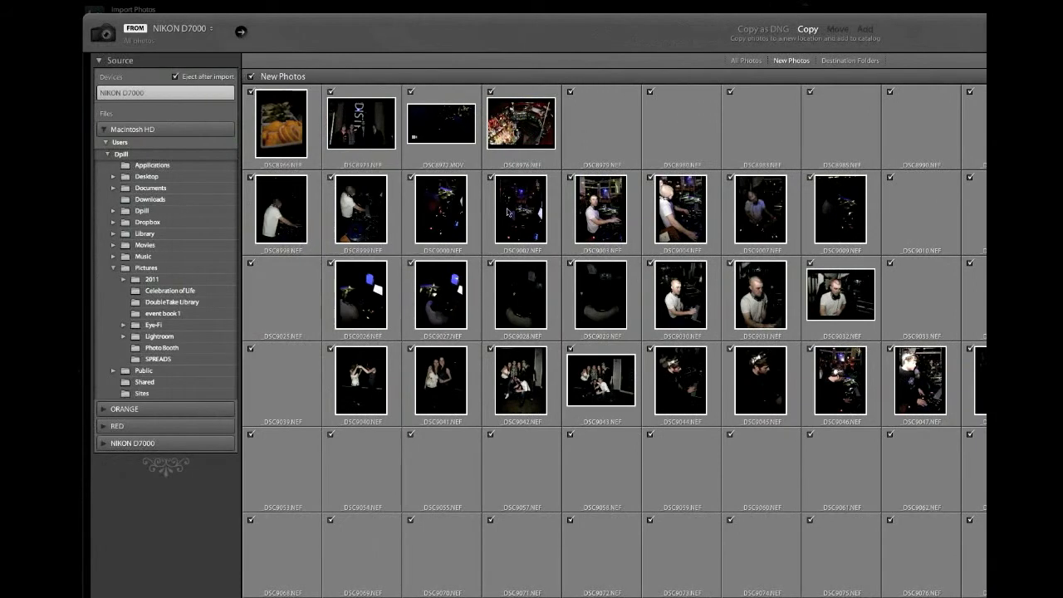
Step: Uncheck all photos, then mark DSC9003, DSC9097 and DSC9034 for import
{"action": "scroll", "coordinate": [701, 305], "scroll_direction": "down", "scroll_amount": 10}
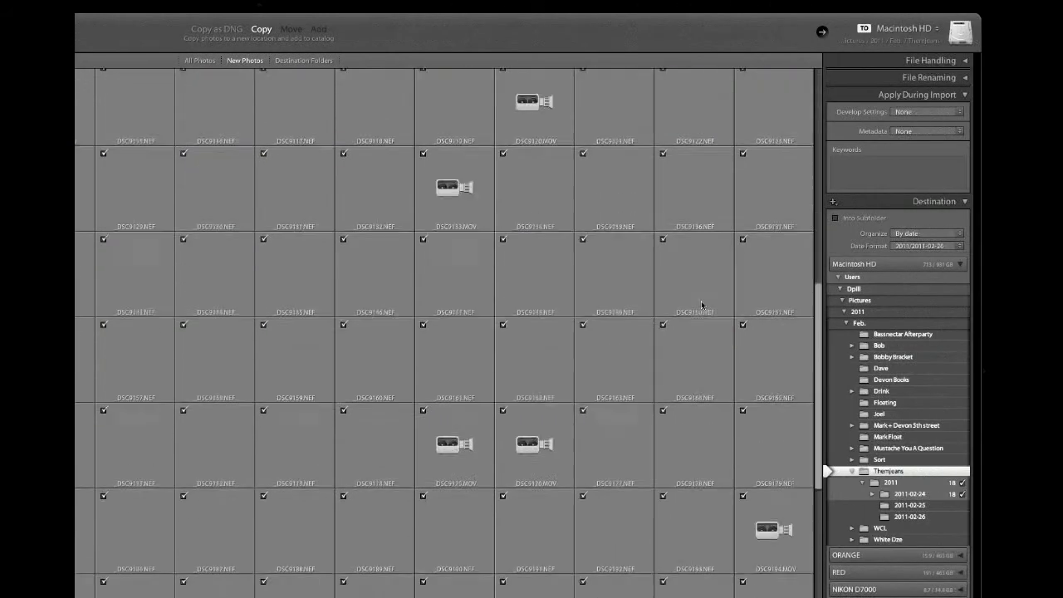
{"action": "scroll", "coordinate": [537, 364], "scroll_direction": "up", "scroll_amount": 8}
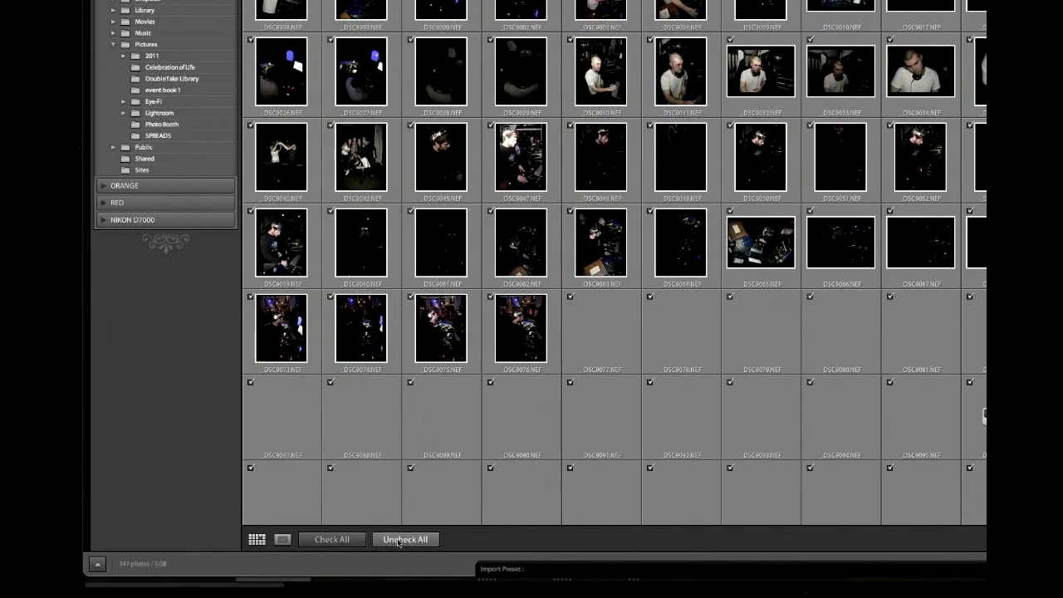
{"action": "left_click", "coordinate": [399, 541]}
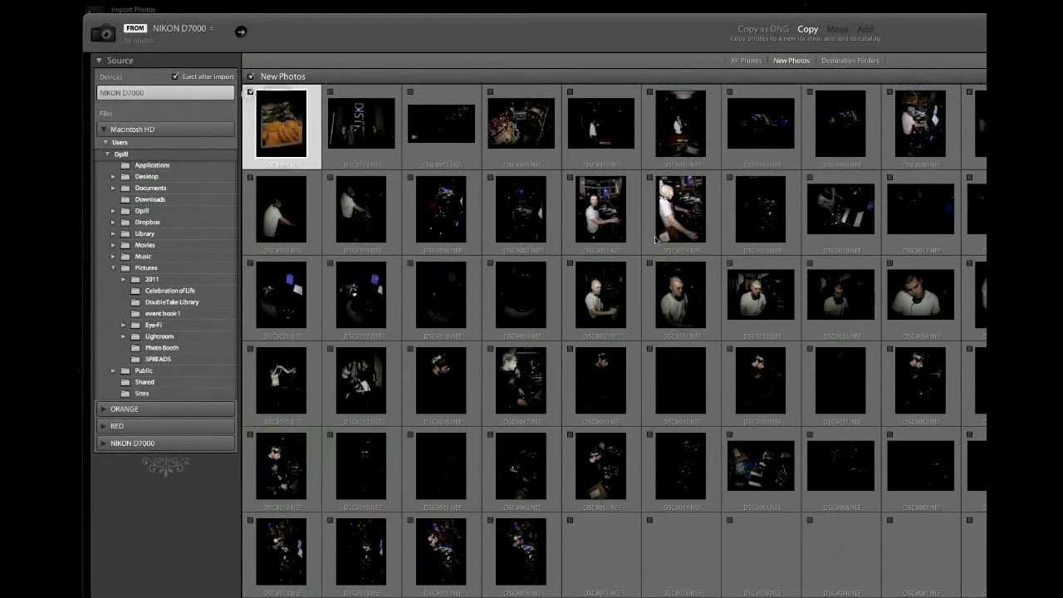
{"action": "left_click", "coordinate": [576, 182]}
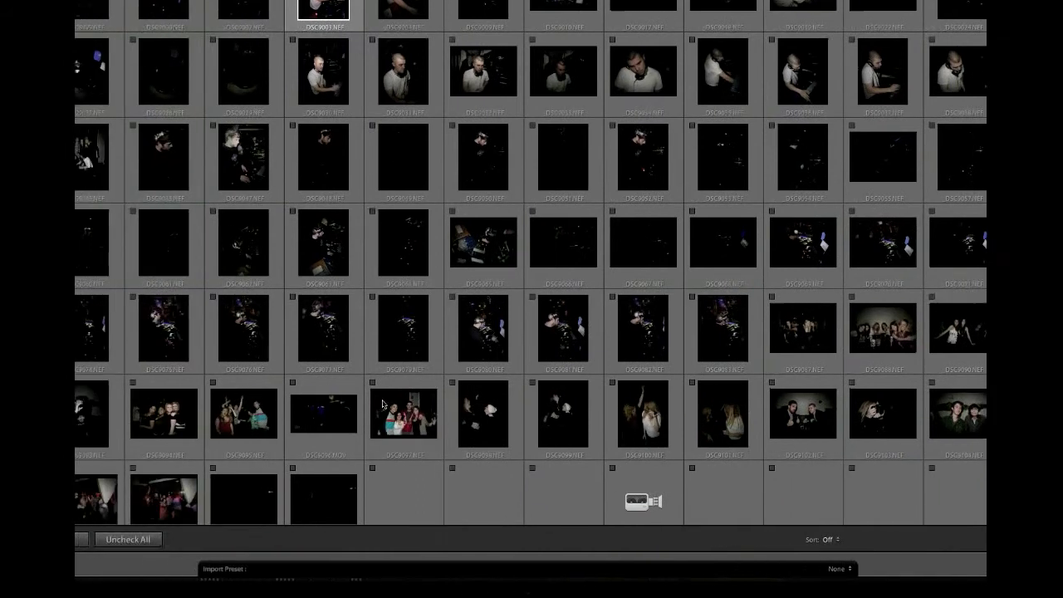
{"action": "left_click", "coordinate": [382, 405]}
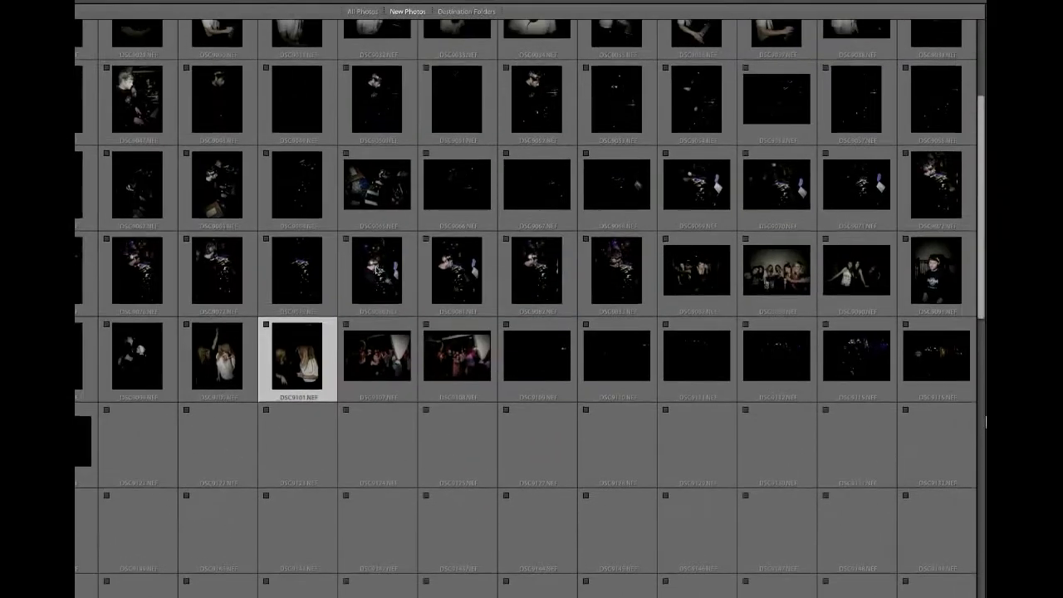
{"action": "scroll", "coordinate": [618, 231], "scroll_direction": "up", "scroll_amount": 3}
{"action": "left_click", "coordinate": [557, 219]}
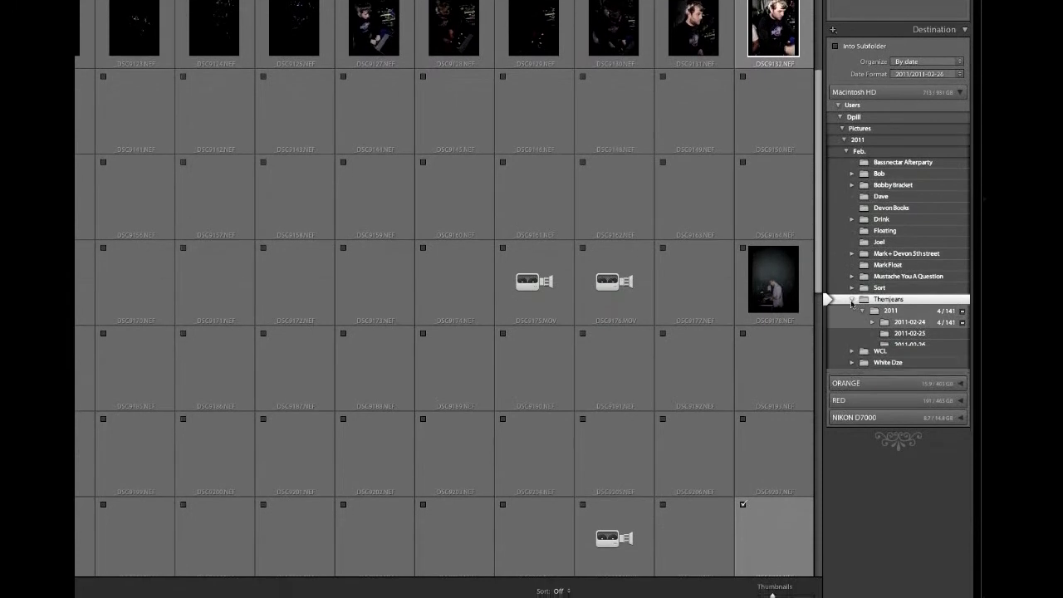
Step: Collapse Themjeans and pick the Feb. folder as the import destination
{"action": "left_click", "coordinate": [852, 312]}
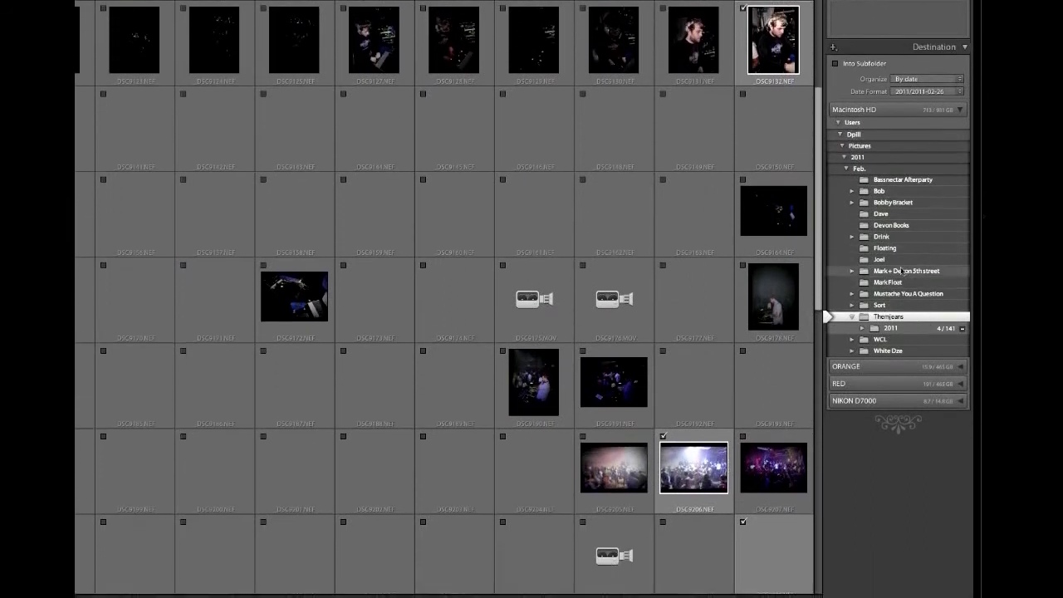
{"action": "left_click", "coordinate": [847, 269]}
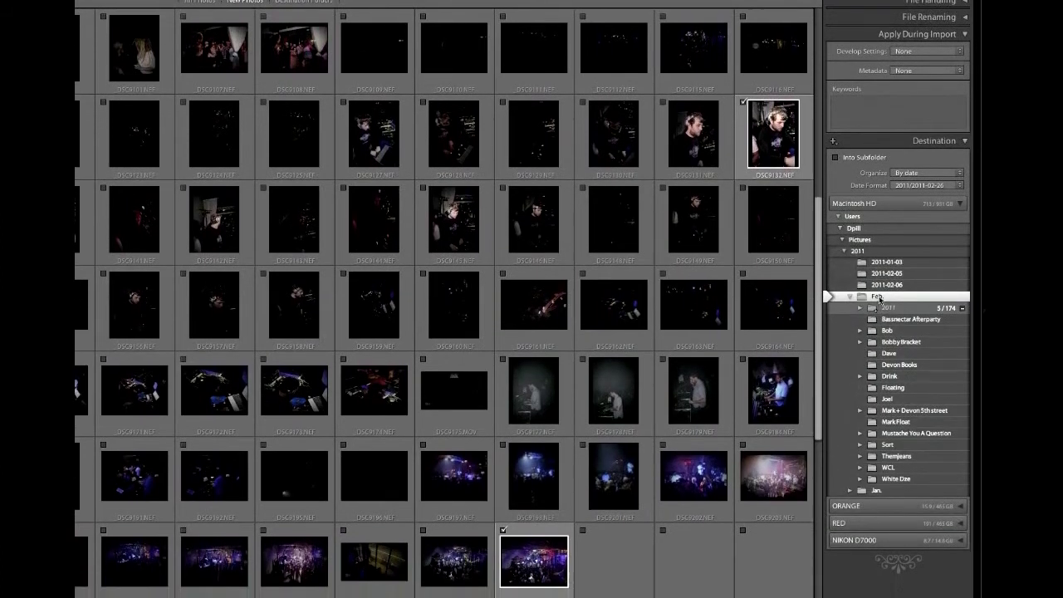
Step: Create a 'tutorial import' folder inside Feb. and choose it as the destination
{"action": "right_click", "coordinate": [885, 319]}
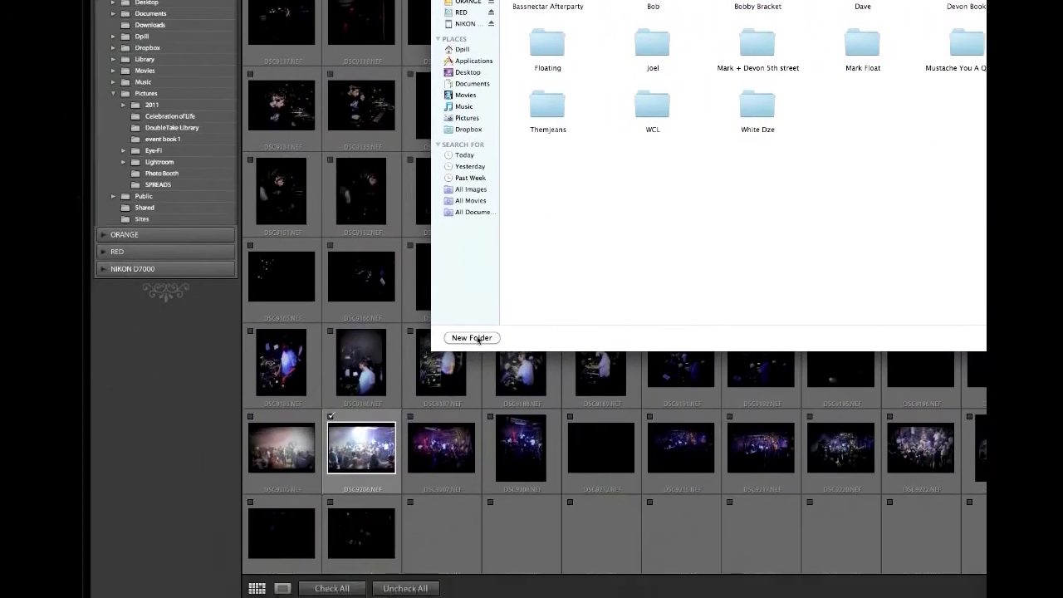
{"action": "left_click", "coordinate": [278, 502]}
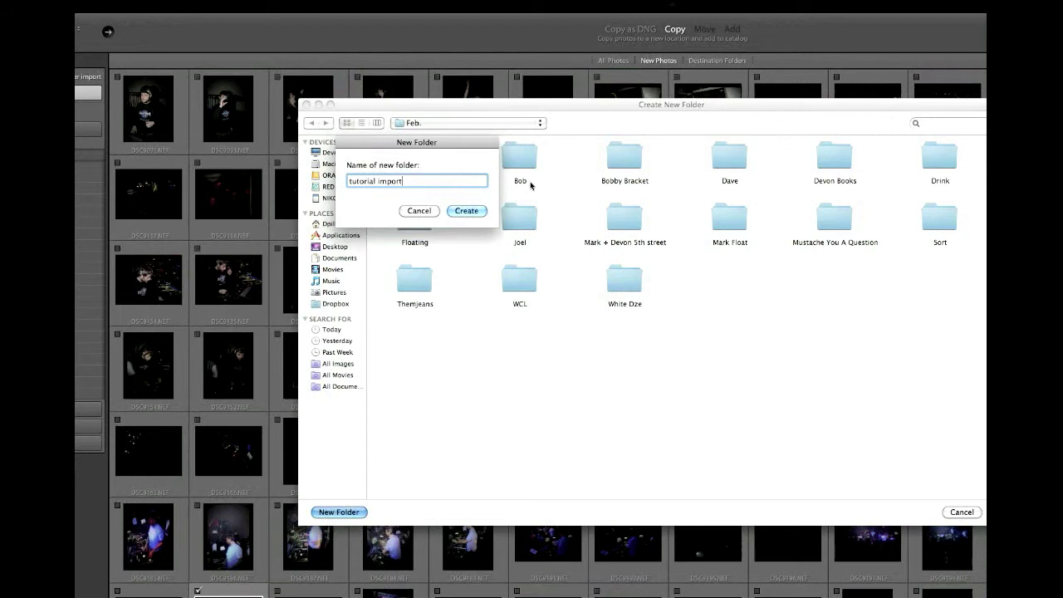
{"action": "key", "text": "Return"}
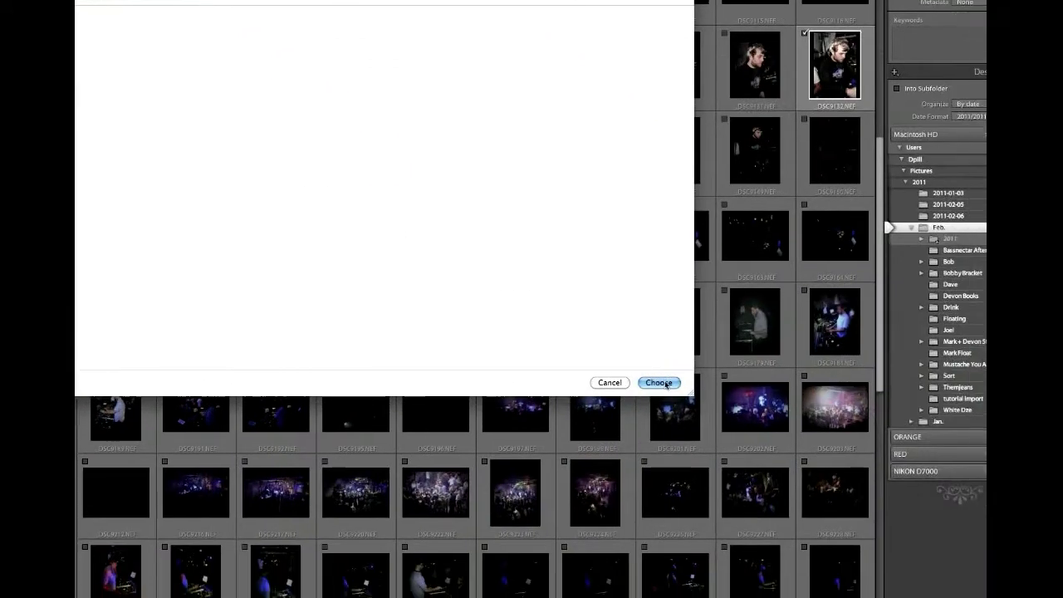
{"action": "left_click", "coordinate": [902, 511]}
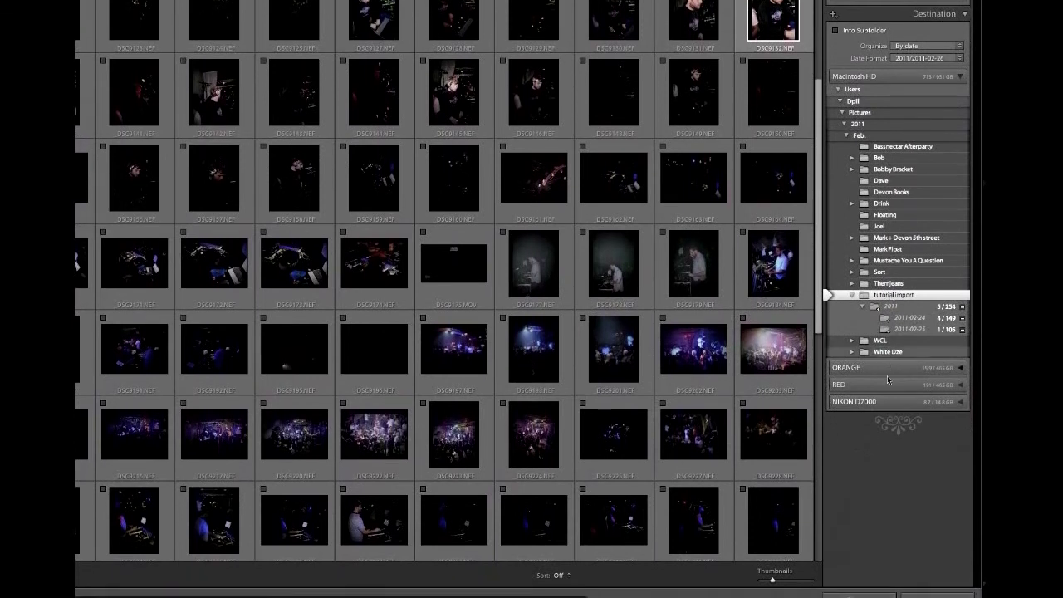
Step: Import the photos, then show the tutorial import folder under 2011 > Feb
{"action": "left_click", "coordinate": [937, 565]}
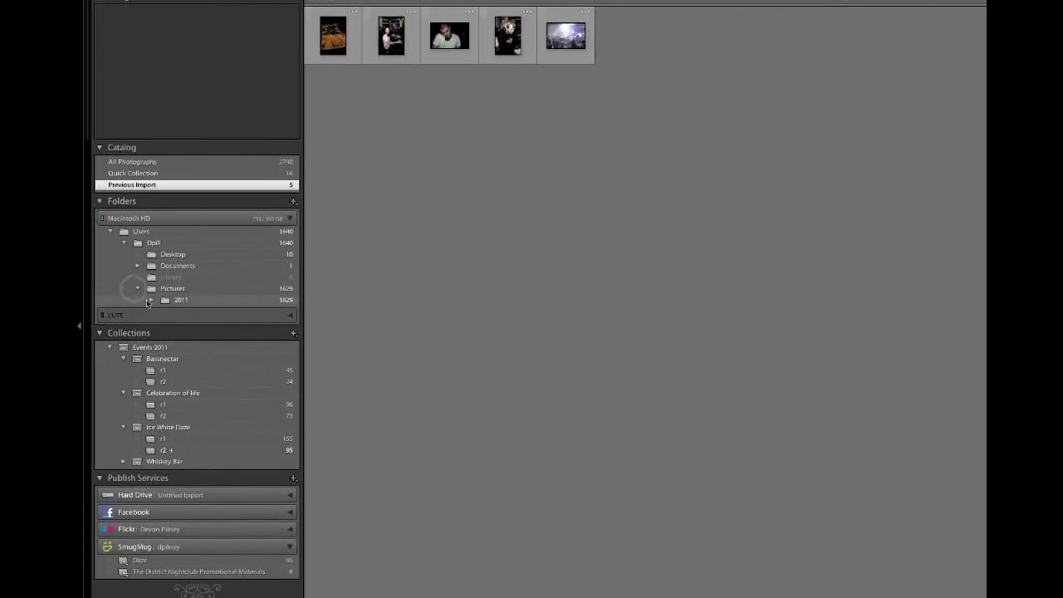
{"action": "left_click", "coordinate": [151, 307]}
{"action": "left_click", "coordinate": [161, 318]}
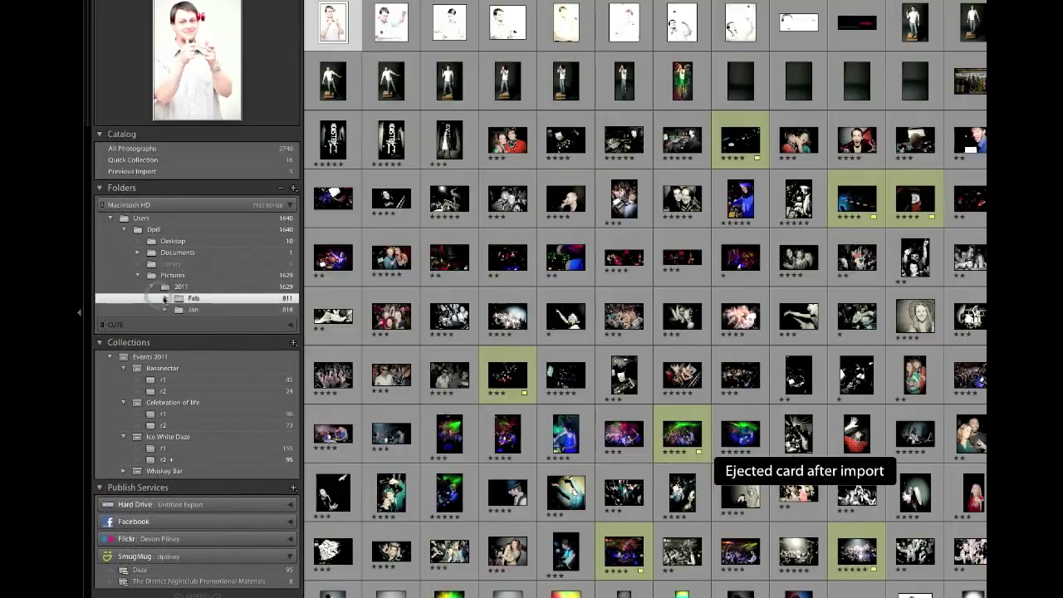
{"action": "left_click", "coordinate": [163, 302]}
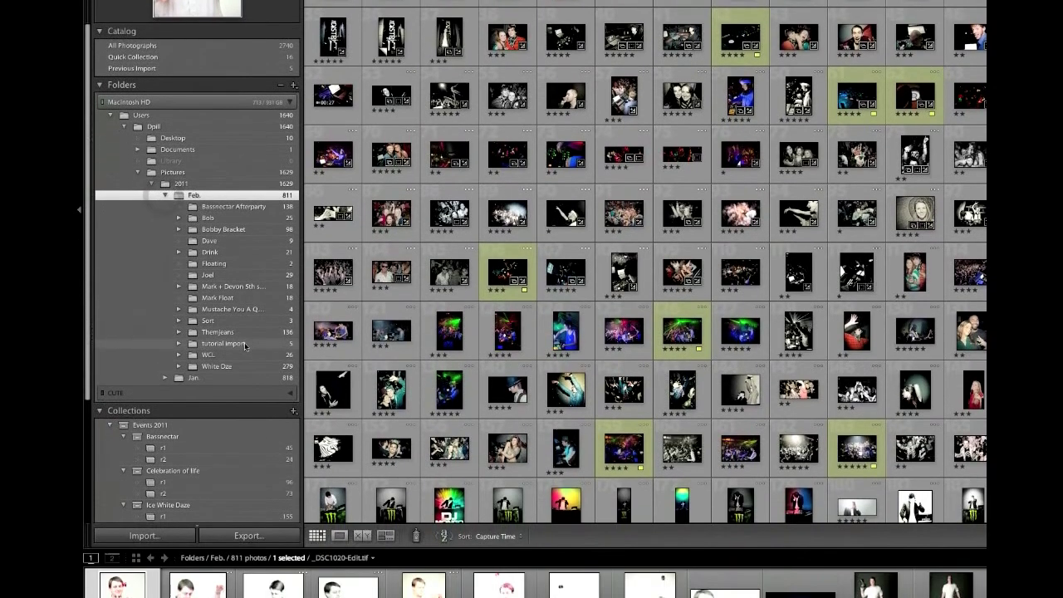
{"action": "left_click", "coordinate": [241, 411]}
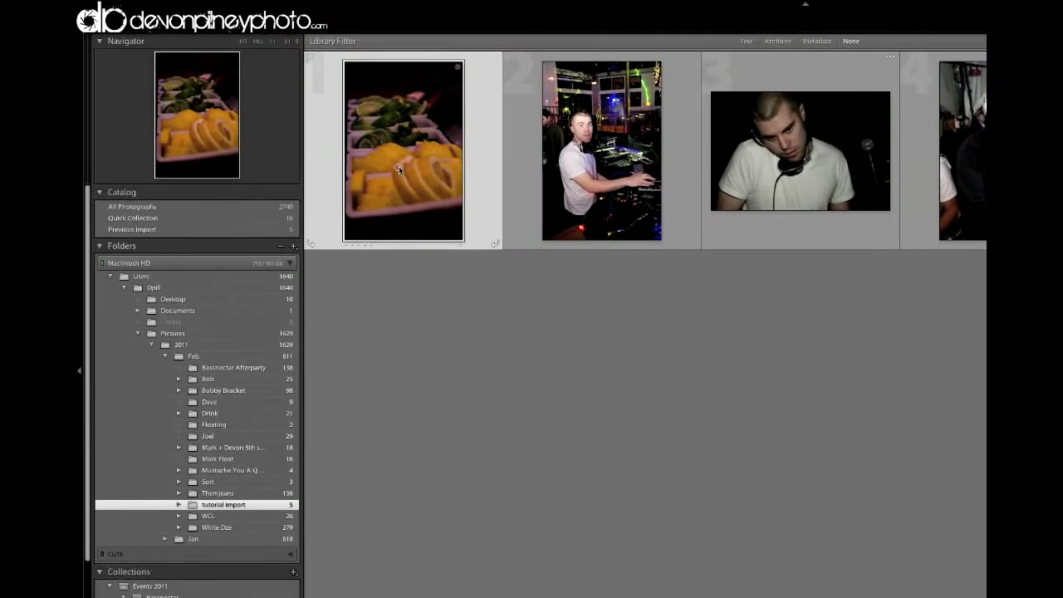
Step: Open the lemons photo in Loupe view, step forward, then return to it
{"action": "double_click", "coordinate": [398, 166]}
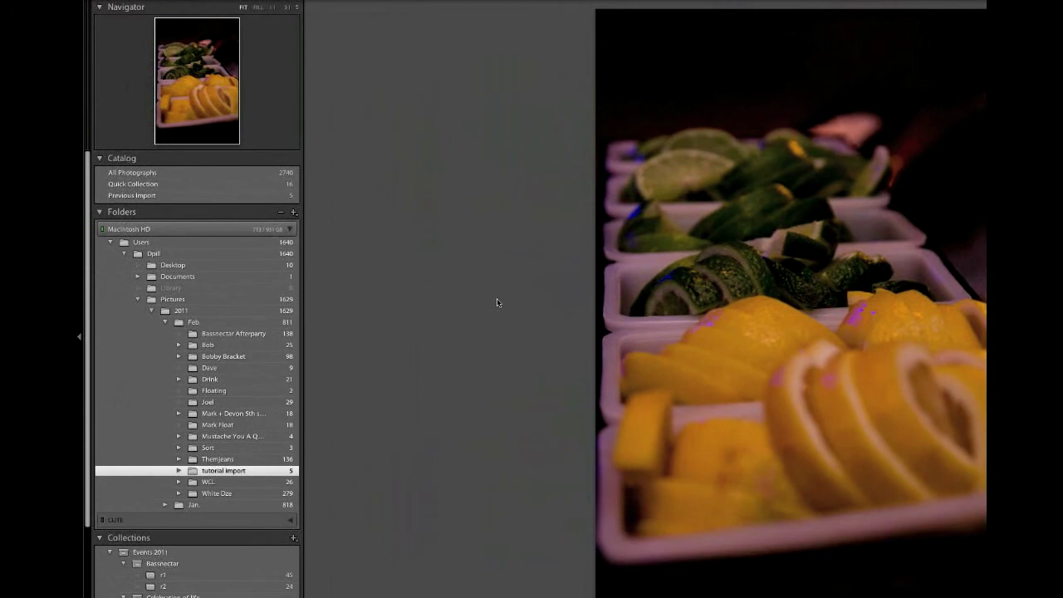
{"action": "key", "text": "Right"}
{"action": "key", "text": "Right"}
{"action": "key", "text": "Right"}
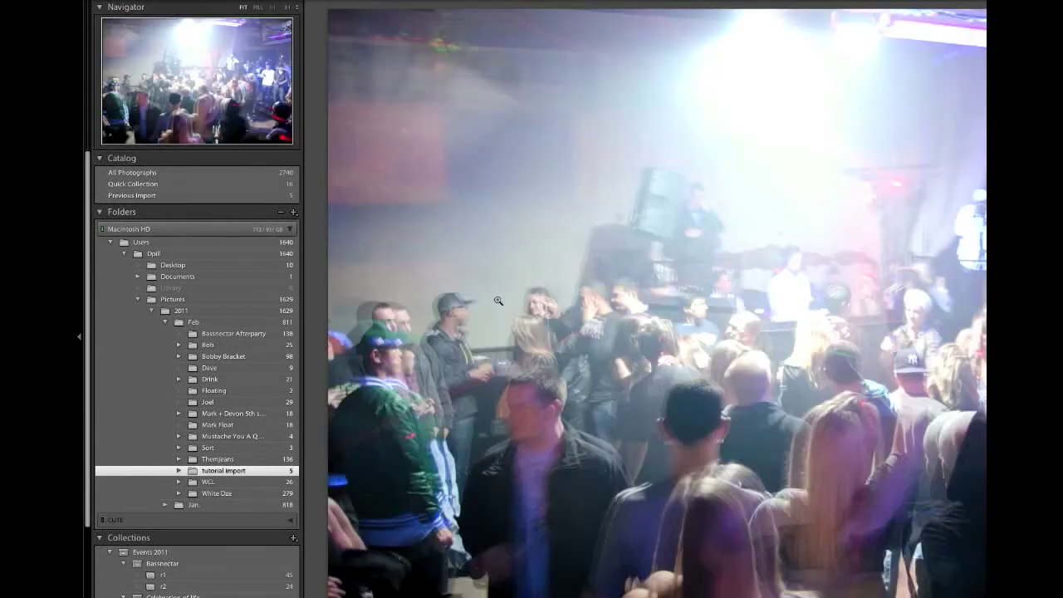
{"action": "key", "text": "Left"}
{"action": "key", "text": "Left"}
{"action": "key", "text": "Left"}
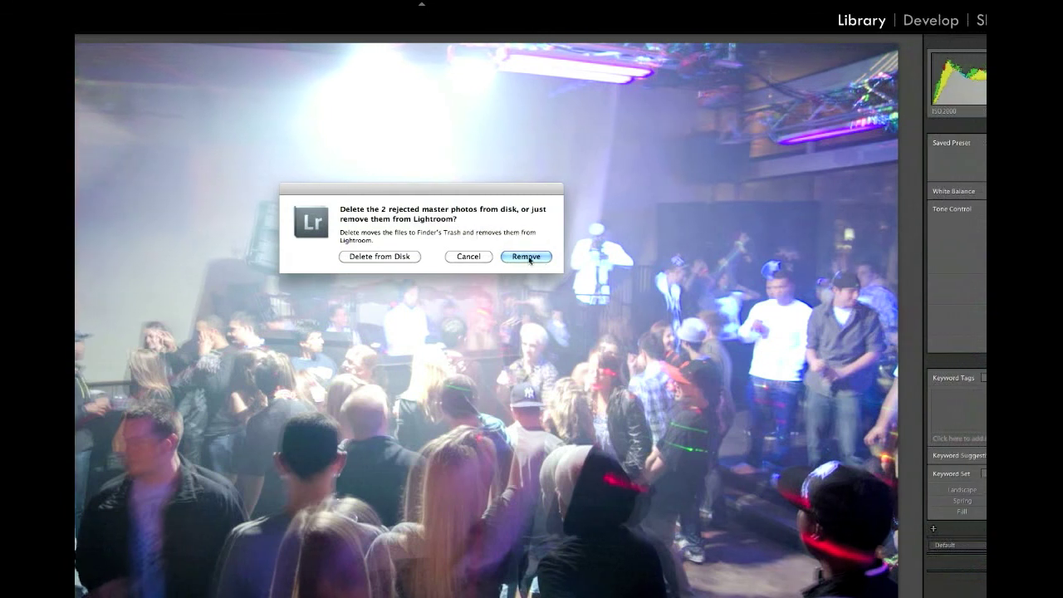
Step: Reject the two bad shots and bring up the Delete Rejected Photos prompt
{"action": "left_click", "coordinate": [529, 260]}
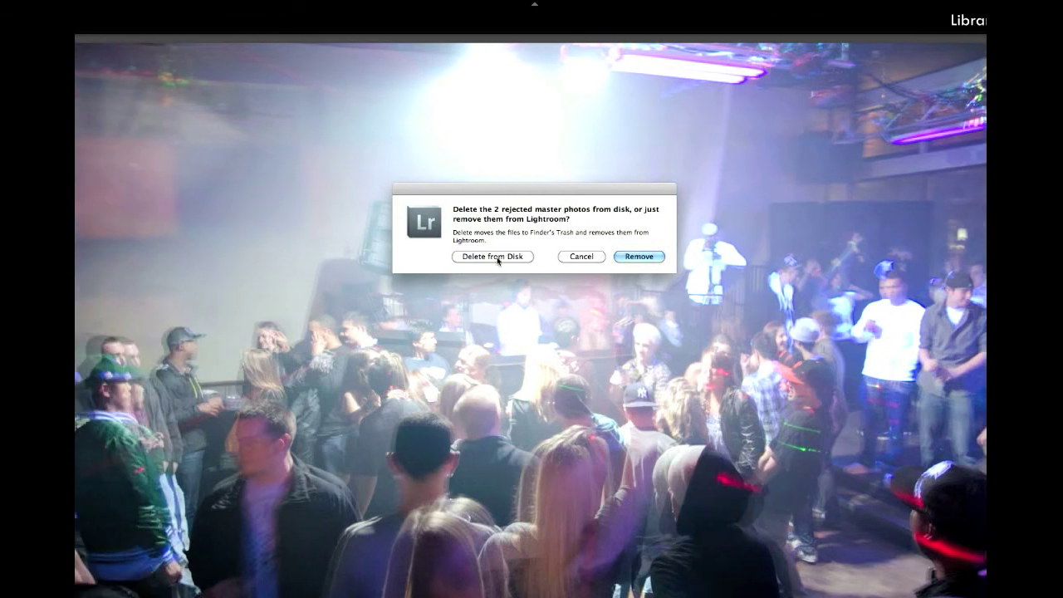